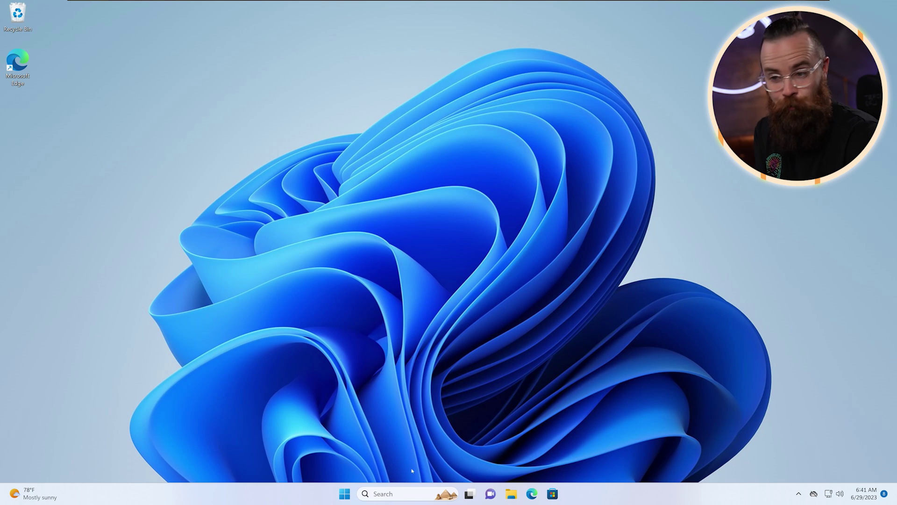
# Open the Windows Search panel showing recent apps like Computer Management and Registry Editor.
pyautogui.click(389, 494)
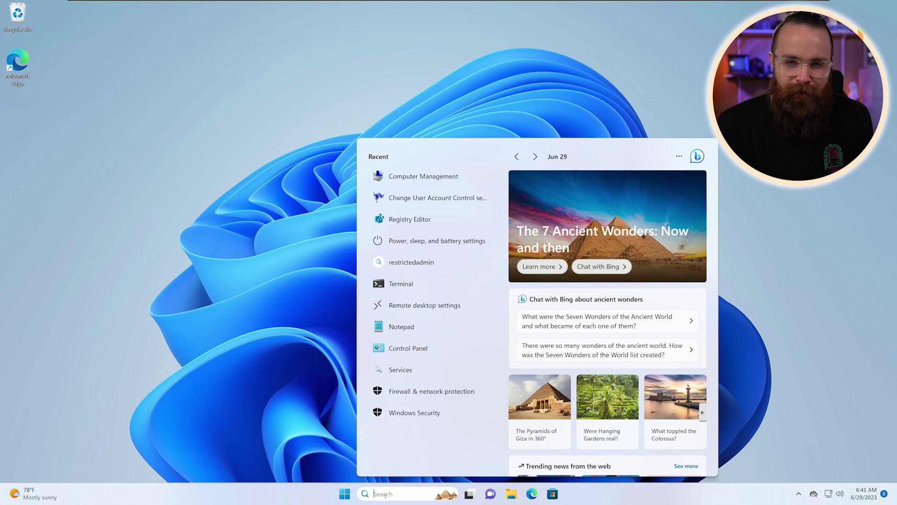
# Launch Windows Terminal as administrator from search.
pyautogui.write('terminal')
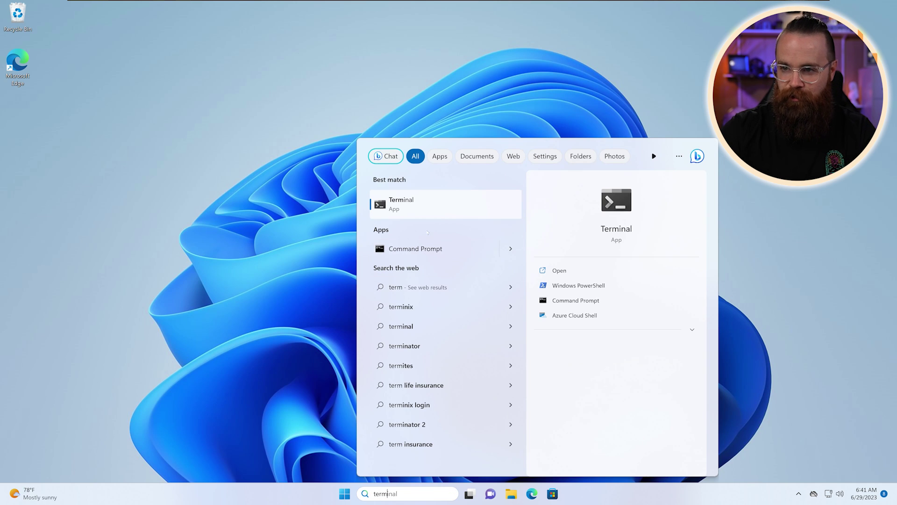
pyautogui.rightClick(452, 206)
pyautogui.click(486, 221)
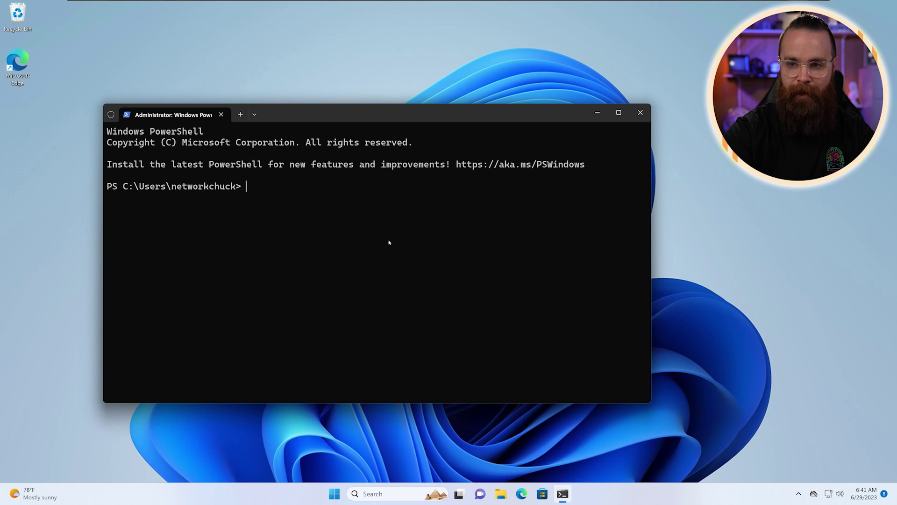
# Run New-LocalUser to create the local account 'bill' with a password.
pyautogui.write('new-localuser')
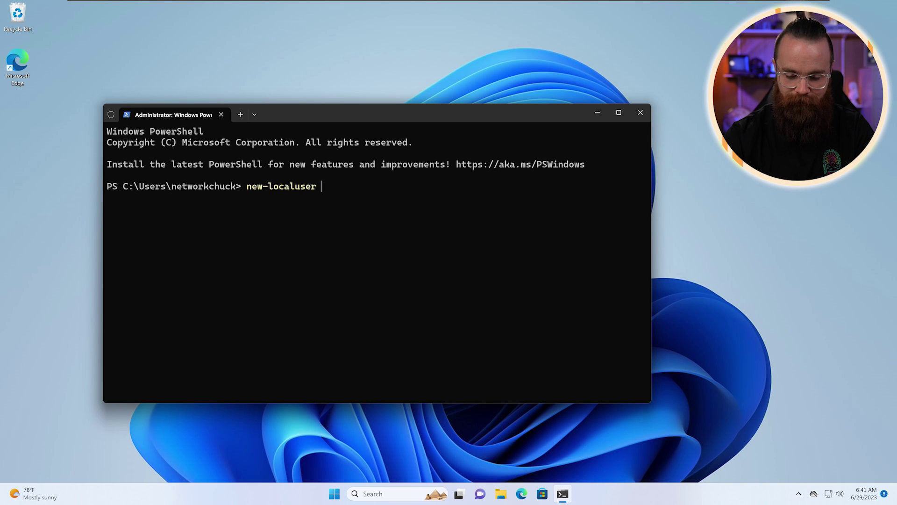
pyautogui.press('Return')
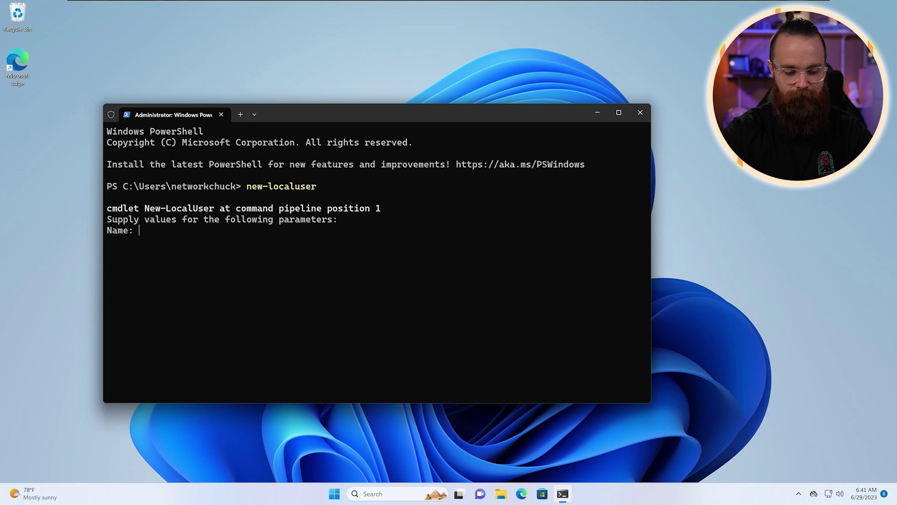
pyautogui.write('bill')
pyautogui.press('Return')
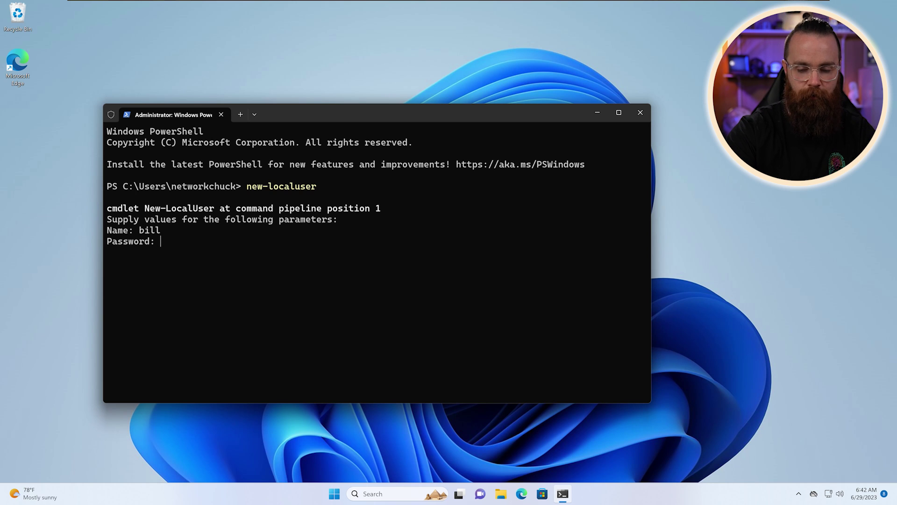
pyautogui.write('********')
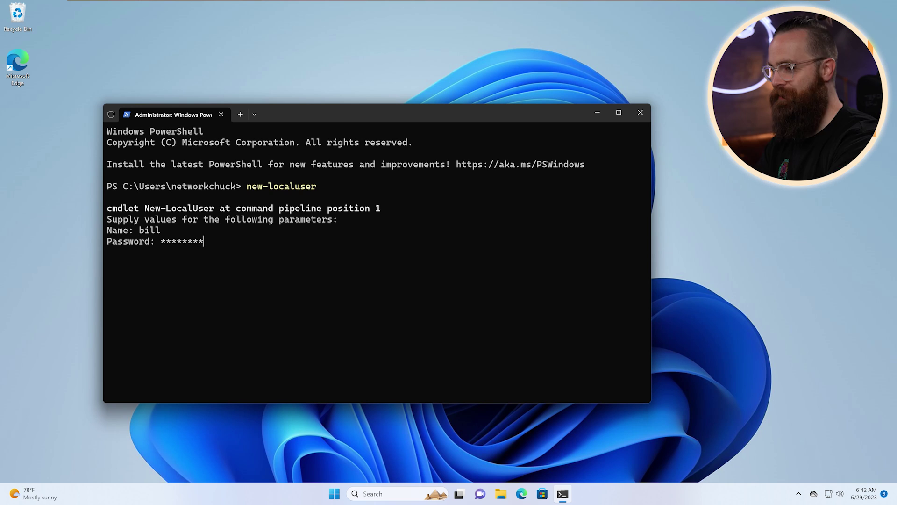
pyautogui.press('Return')
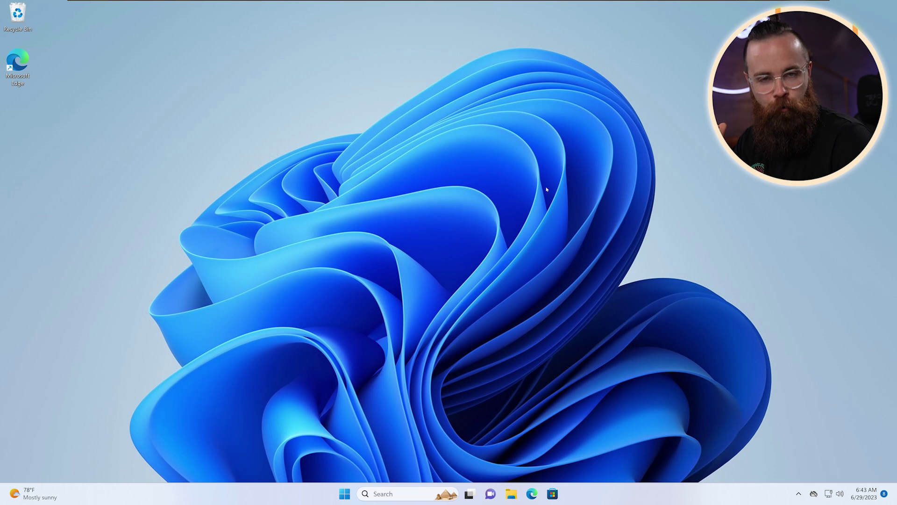
# Open Computer Management by searching for it.
pyautogui.click(394, 493)
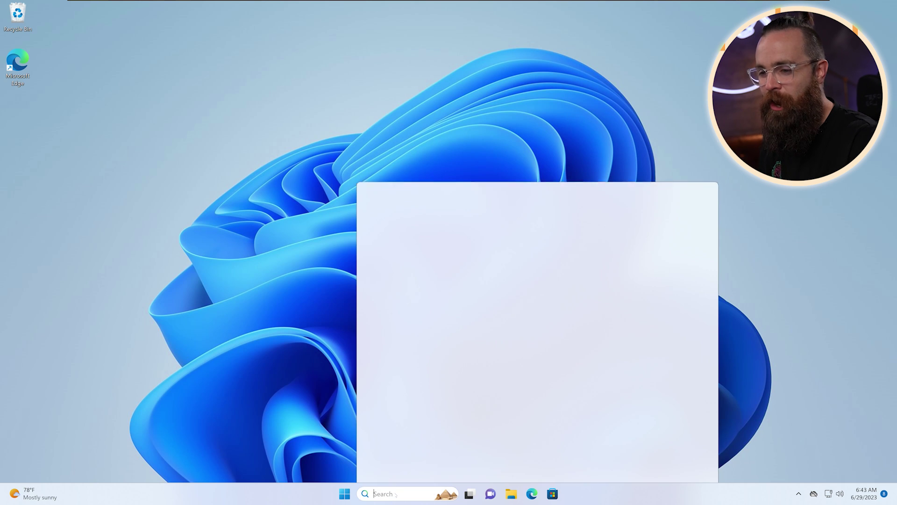
pyautogui.write('cop')
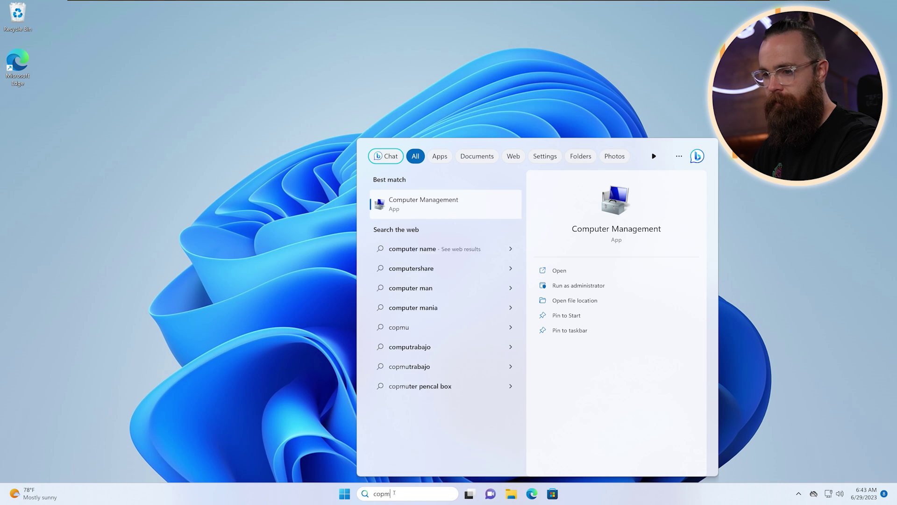
pyautogui.press('BackSpace')
pyautogui.write('mputer Management')
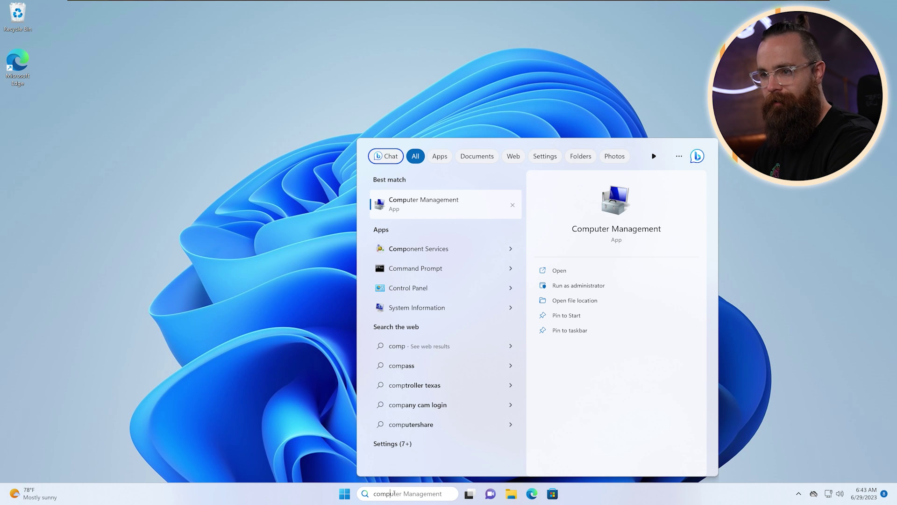
pyautogui.press('Return')
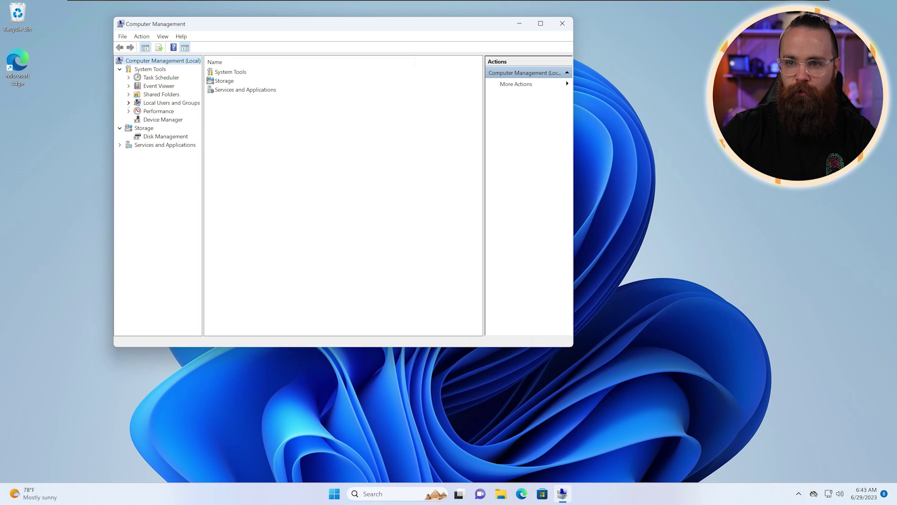
# Open the bill account's properties under Local Users and Groups > Users.
pyautogui.click(129, 102)
pyautogui.click(159, 112)
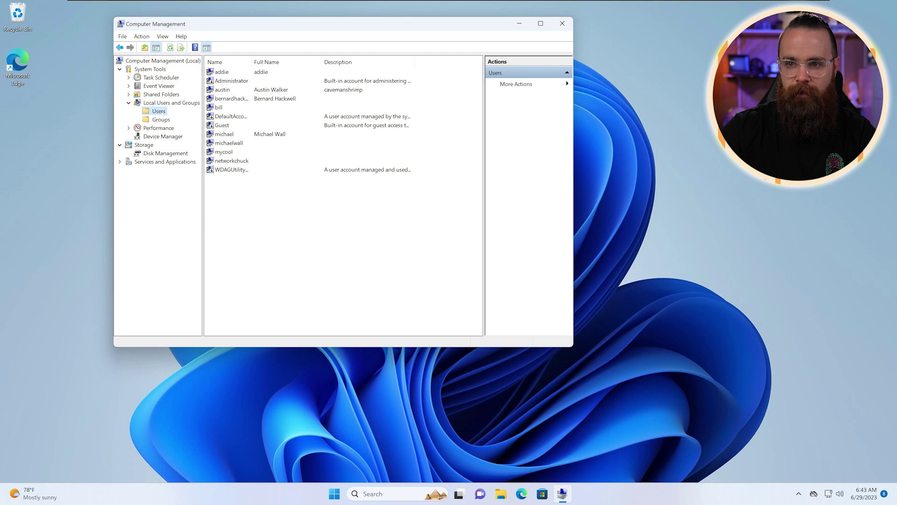
pyautogui.click(223, 109)
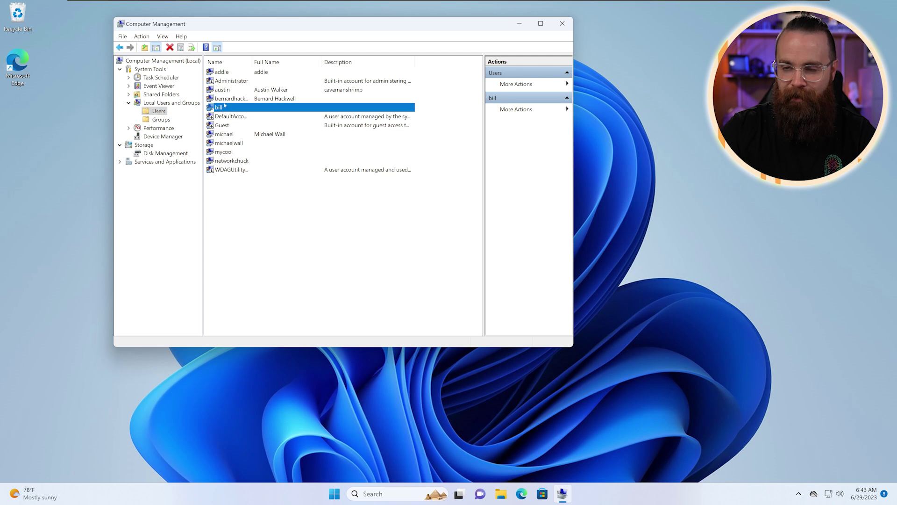
pyautogui.doubleClick(224, 107)
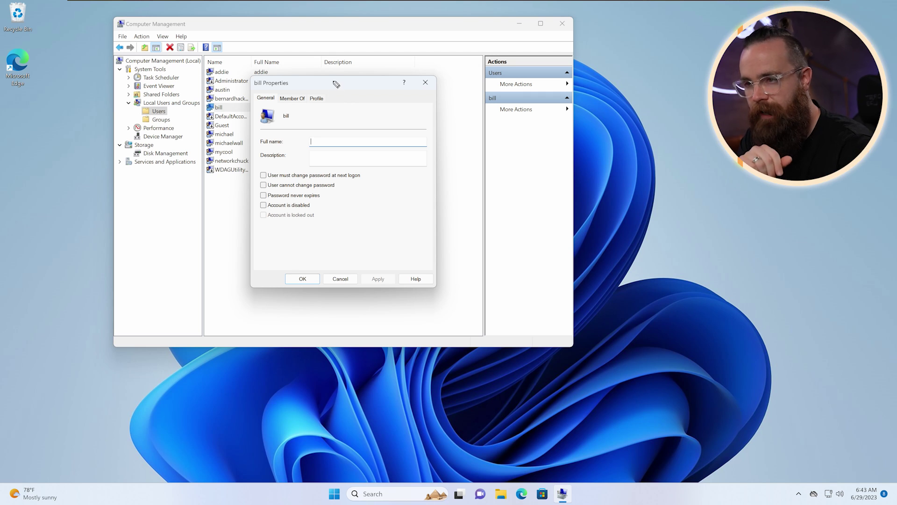
pyautogui.moveTo(356, 91); pyautogui.dragTo(303, 87)
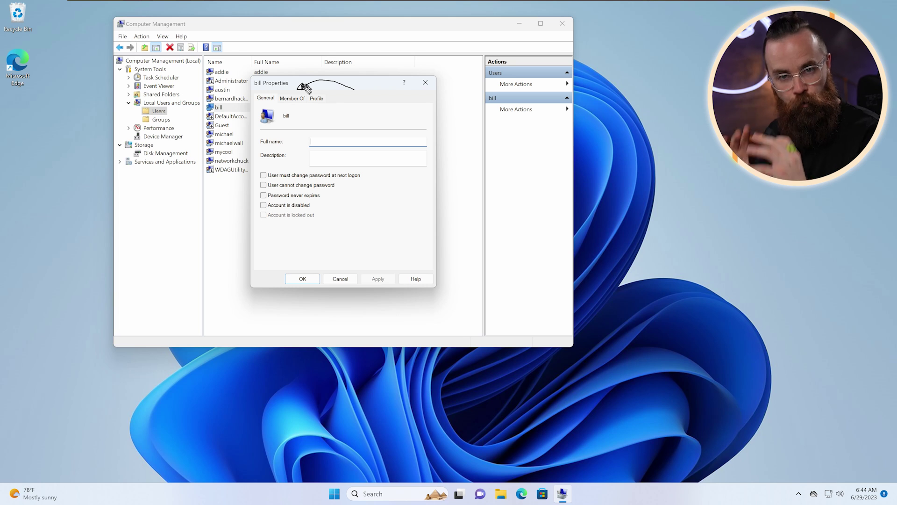
pyautogui.press('Escape')
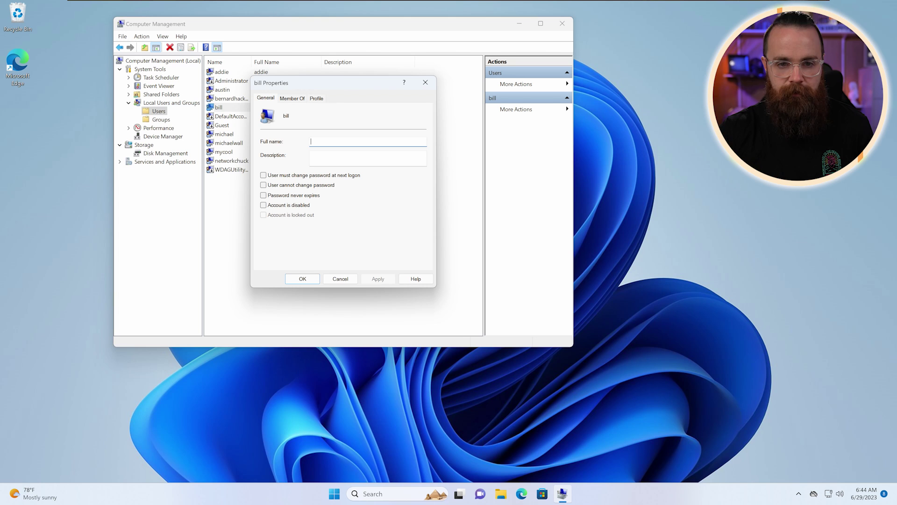
# Check bill's Member Of tab, which lists no groups, and close without changes.
pyautogui.click(293, 98)
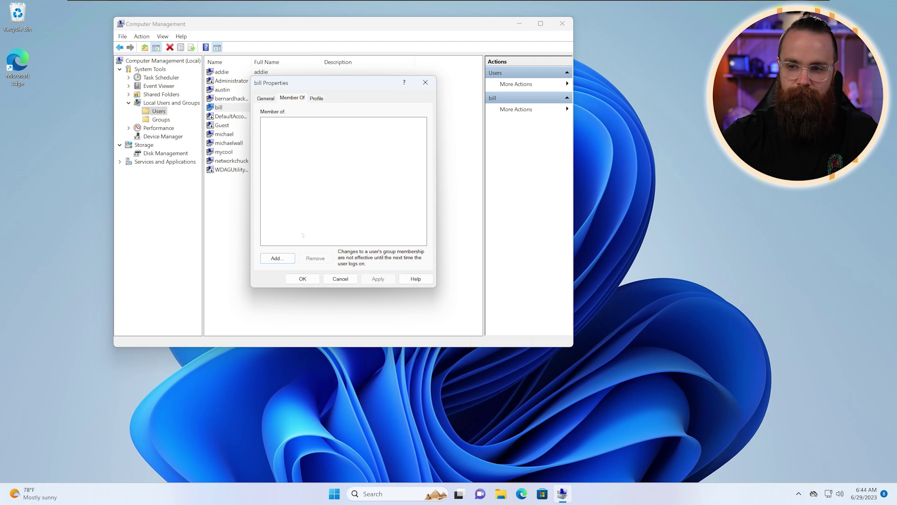
pyautogui.click(278, 258)
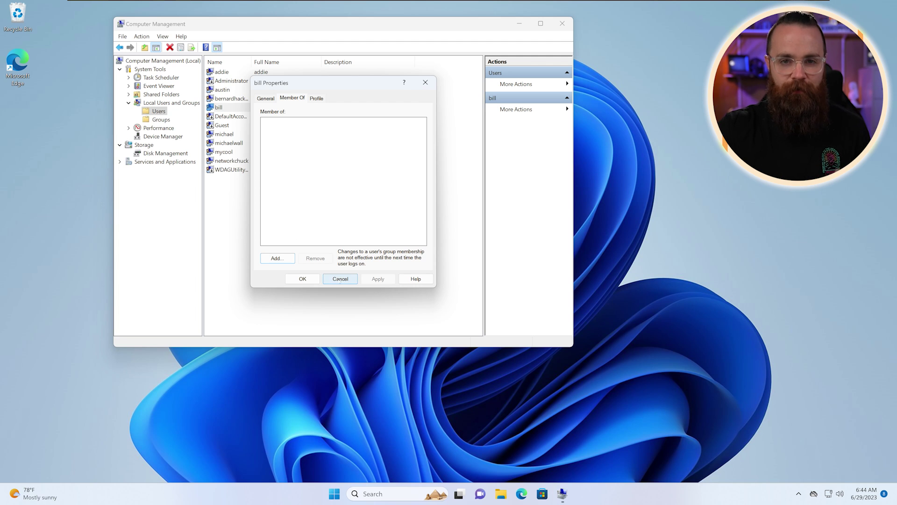
pyautogui.click(339, 279)
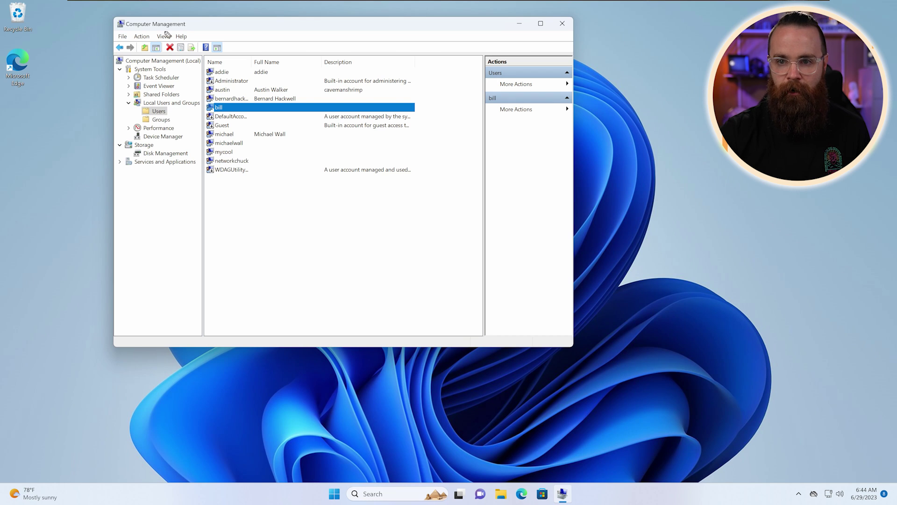
# Show the local Groups list, widening the Description column and window so descriptions are fully readable.
pyautogui.moveTo(85, 142)
pyautogui.mouseDown()
pyautogui.moveTo(123, 119)
pyautogui.moveTo(132, 124)
pyautogui.mouseUp()
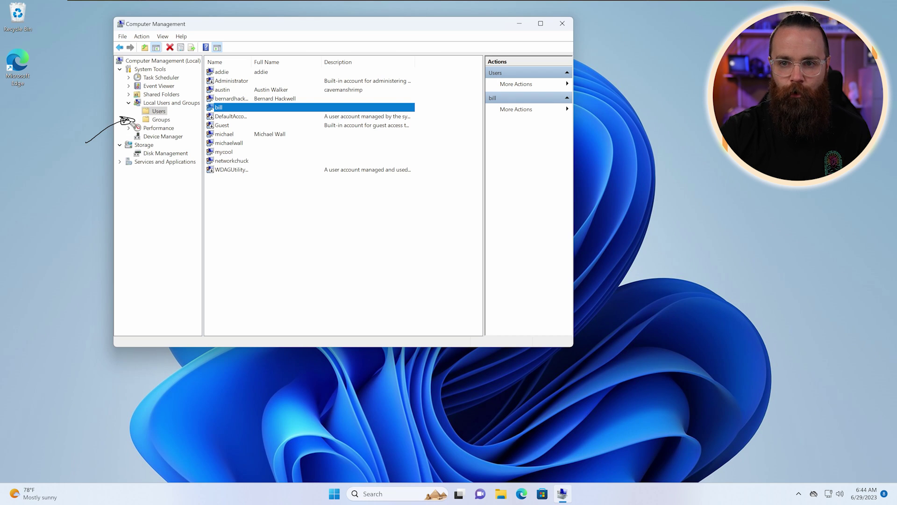
pyautogui.click(159, 119)
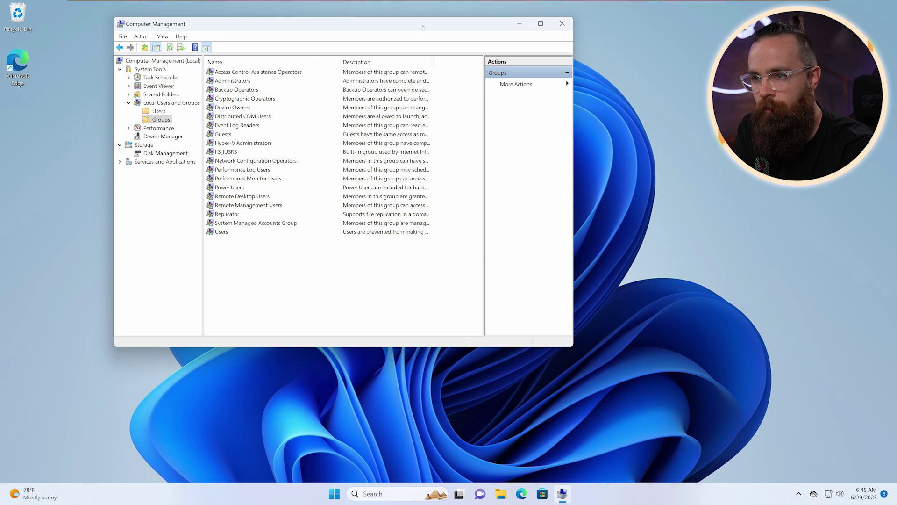
pyautogui.moveTo(433, 61); pyautogui.dragTo(483, 62)
pyautogui.moveTo(573, 187); pyautogui.dragTo(732, 187)
pyautogui.moveTo(512, 61); pyautogui.dragTo(598, 62)
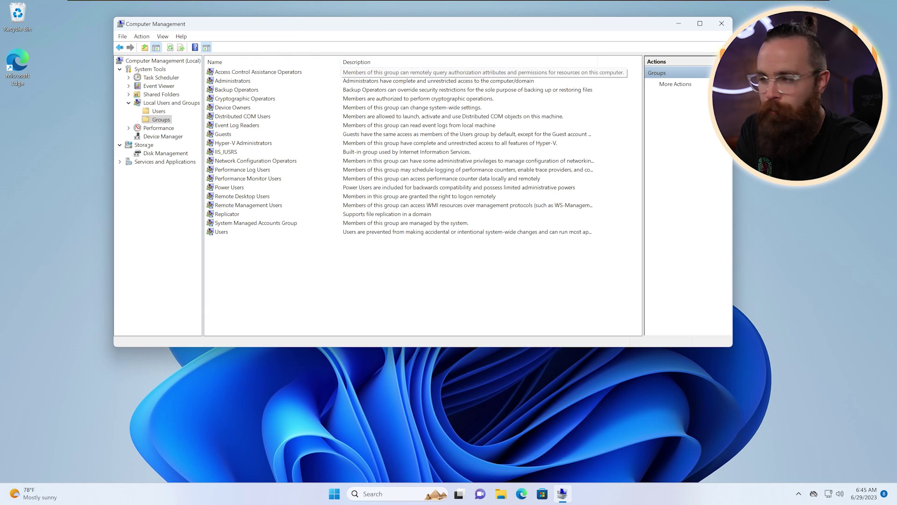
pyautogui.moveTo(259, 280); pyautogui.dragTo(224, 241)
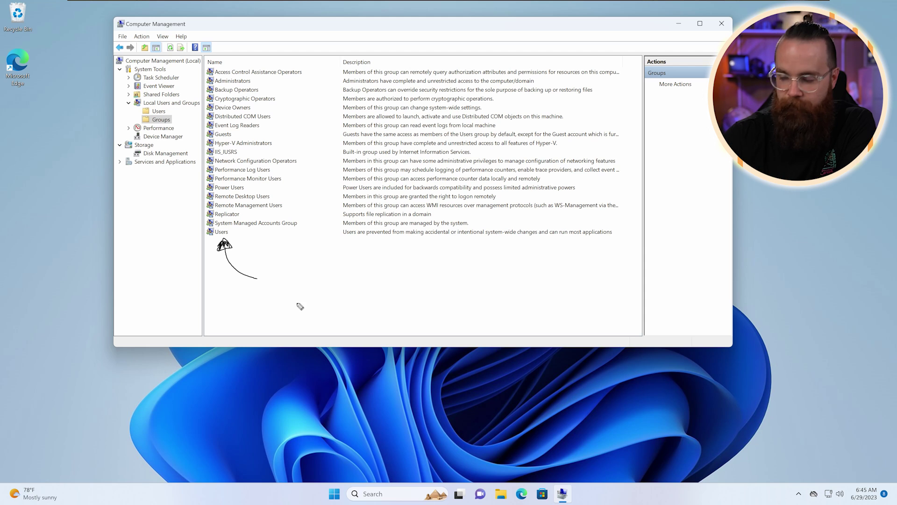
pyautogui.moveTo(358, 261)
pyautogui.mouseDown()
pyautogui.moveTo(378, 245)
pyautogui.moveTo(387, 250)
pyautogui.moveTo(380, 244)
pyautogui.moveTo(385, 251)
pyautogui.mouseUp()
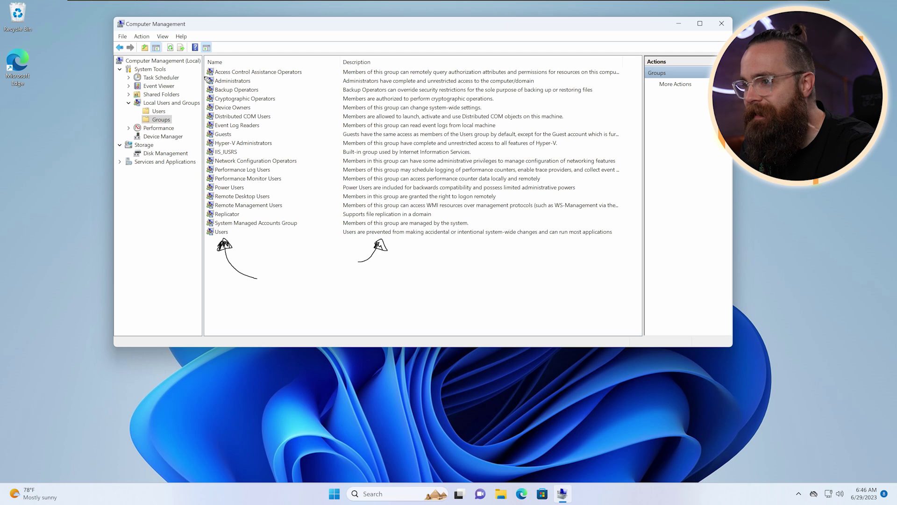
pyautogui.moveTo(208, 80)
pyautogui.mouseDown()
pyautogui.moveTo(206, 88)
pyautogui.moveTo(250, 87)
pyautogui.moveTo(257, 77)
pyautogui.mouseUp()
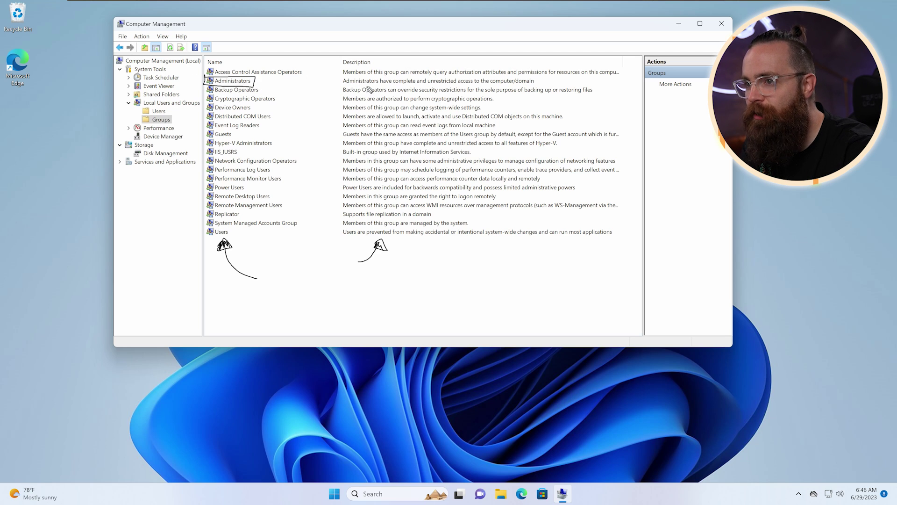
pyautogui.moveTo(392, 85); pyautogui.dragTo(517, 84)
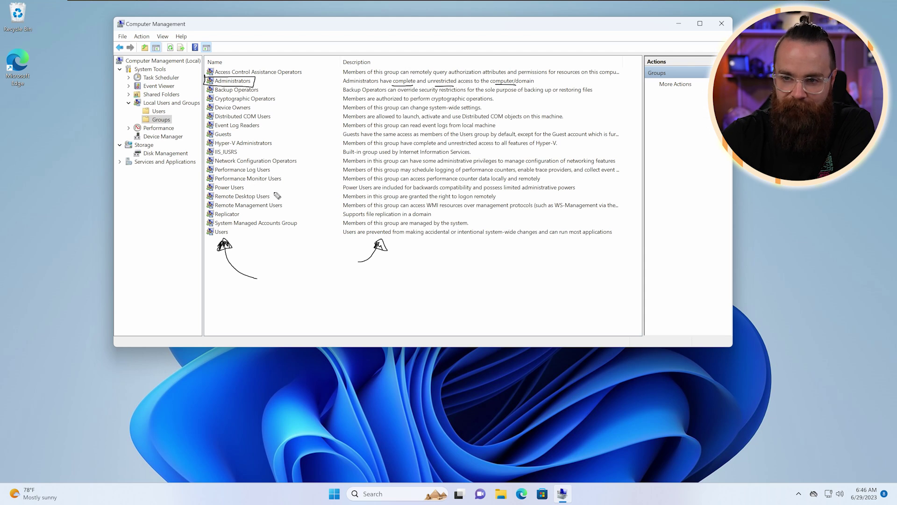
pyautogui.moveTo(206, 191)
pyautogui.mouseDown()
pyautogui.moveTo(206, 202)
pyautogui.moveTo(278, 200)
pyautogui.moveTo(206, 193)
pyautogui.mouseUp()
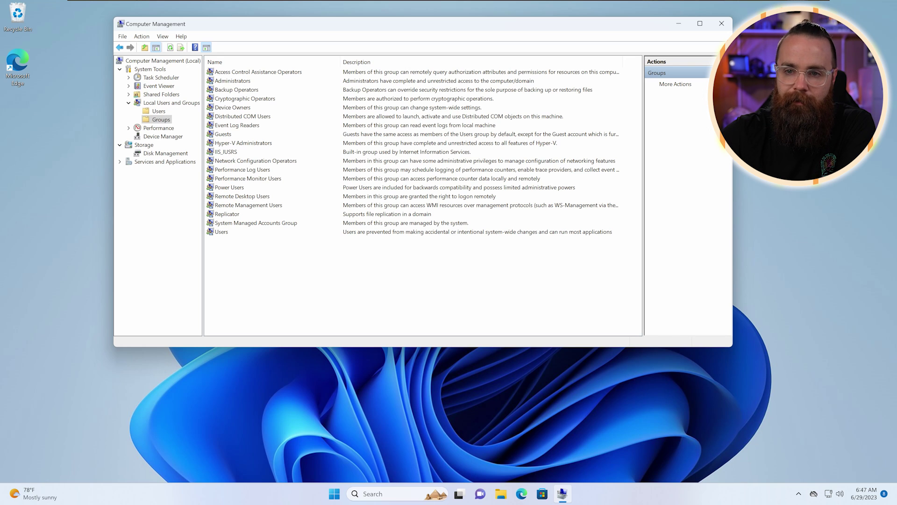
pyautogui.click(221, 233)
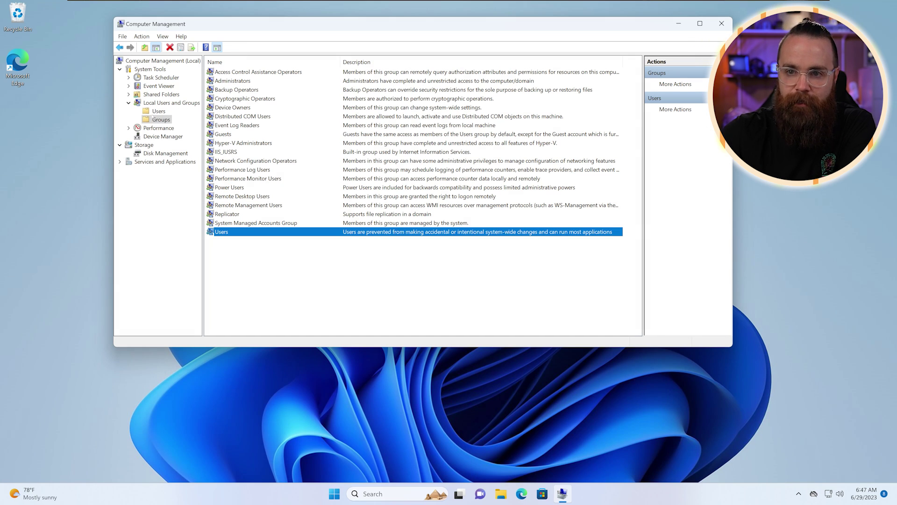
pyautogui.click(158, 112)
# Open bill's Member Of tab and start adding a group.
pyautogui.doubleClick(219, 107)
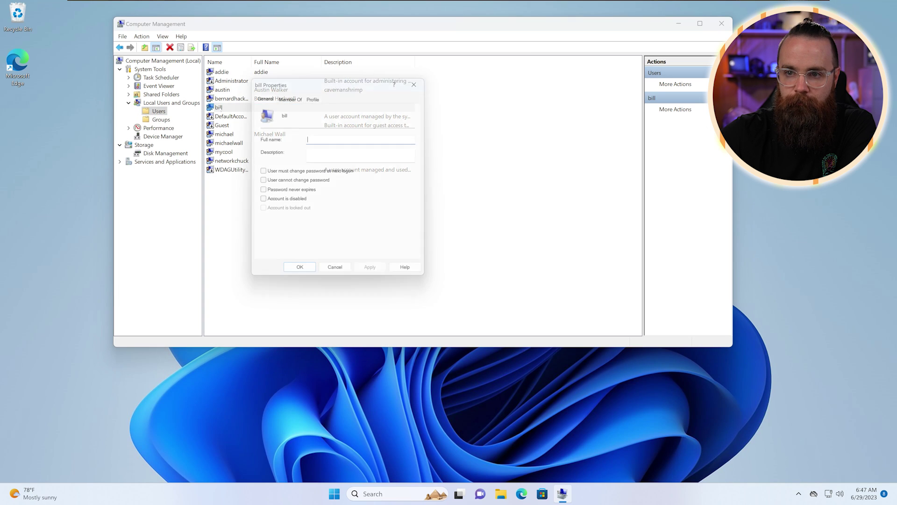
pyautogui.click(293, 99)
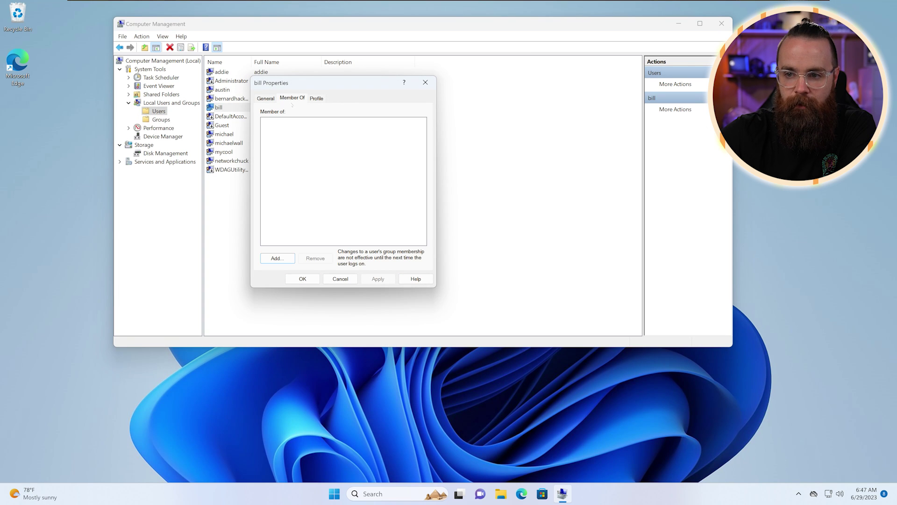
pyautogui.click(277, 258)
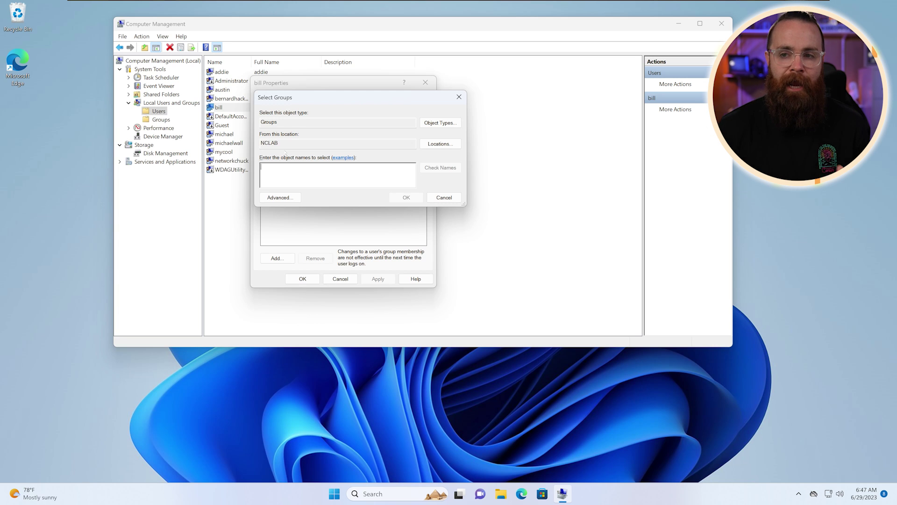
# Resolve 'use' to NCLAB\Users with Check Names, then clear the group name box.
pyautogui.write('users')
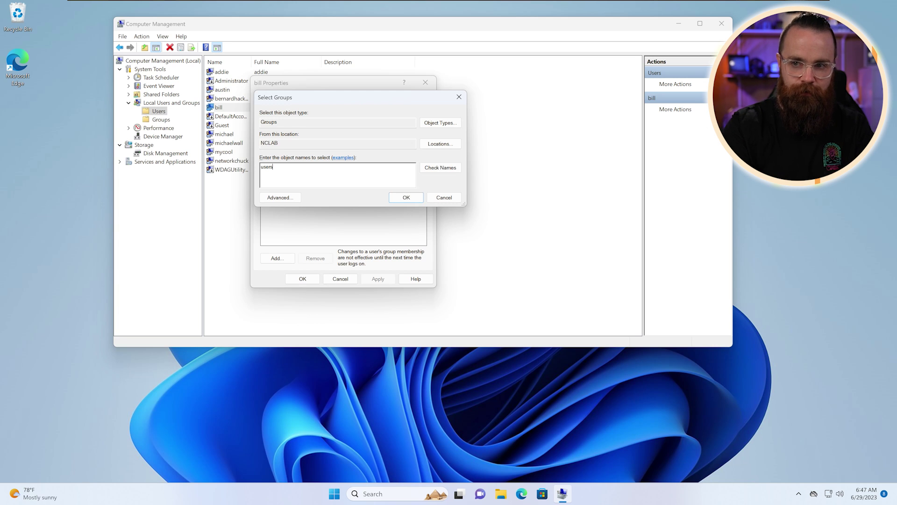
pyautogui.click(458, 171)
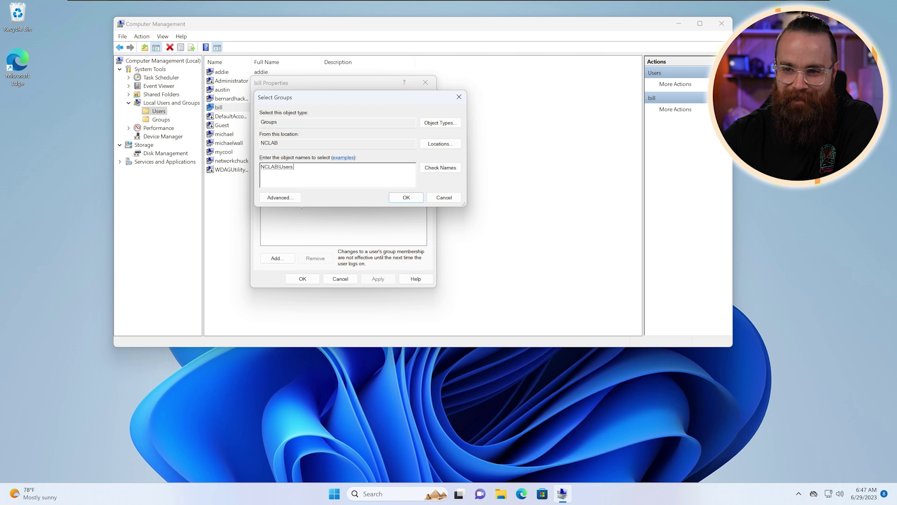
pyautogui.moveTo(294, 167); pyautogui.dragTo(261, 167)
pyautogui.press('BackSpace')
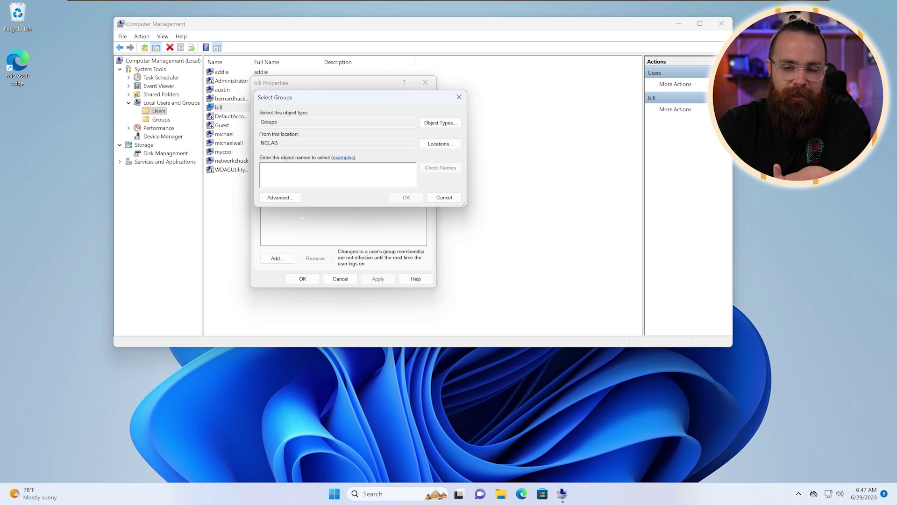
# Find all NCLAB groups via Advanced search, choose Users, and confirm bill's membership.
pyautogui.click(279, 197)
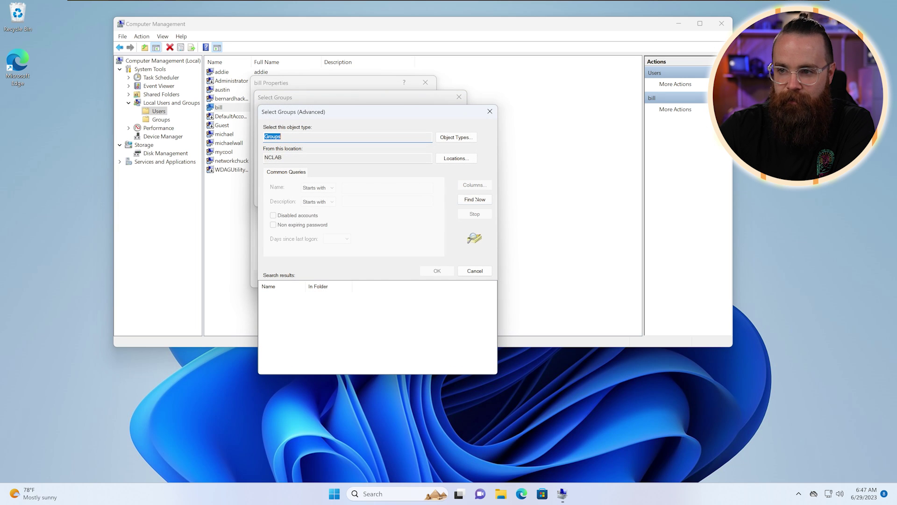
pyautogui.click(475, 199)
pyautogui.scroll(-5, 330, 355)
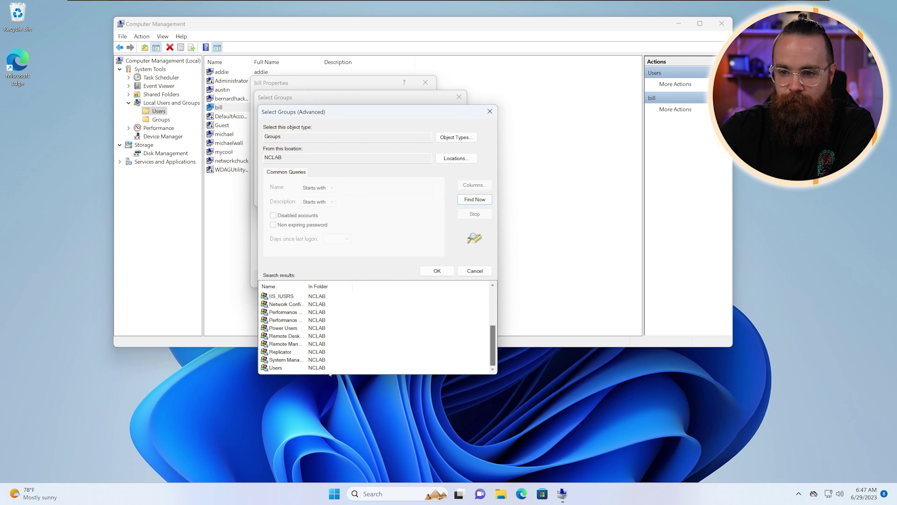
pyautogui.doubleClick(327, 368)
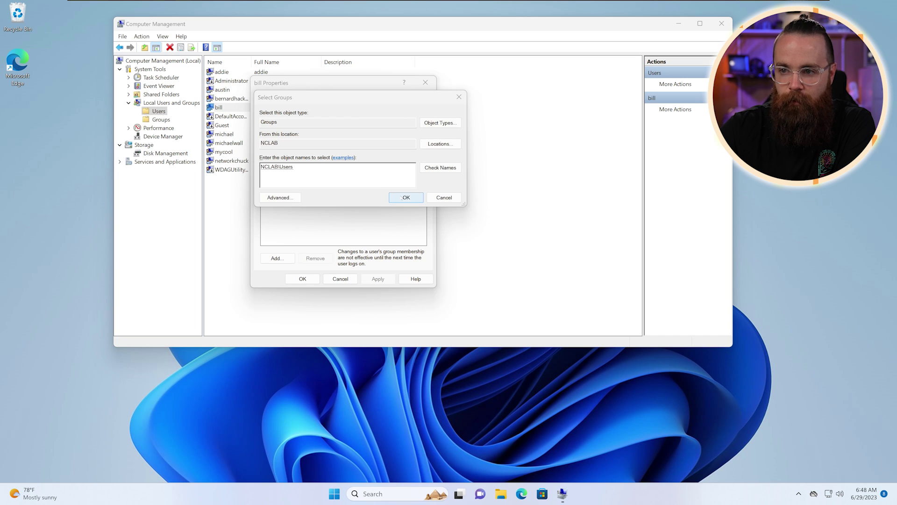
pyautogui.click(403, 197)
pyautogui.click(303, 279)
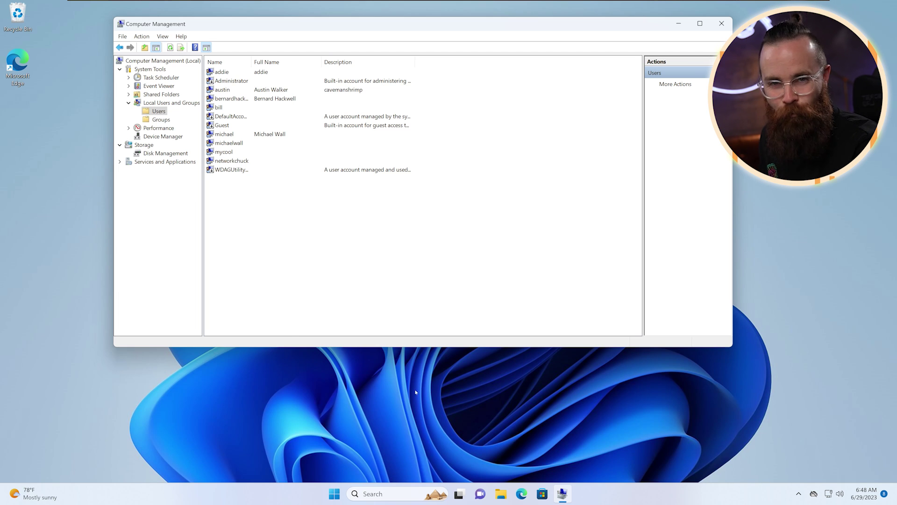
# Launch Windows Terminal as administrator from search.
pyautogui.press('super')
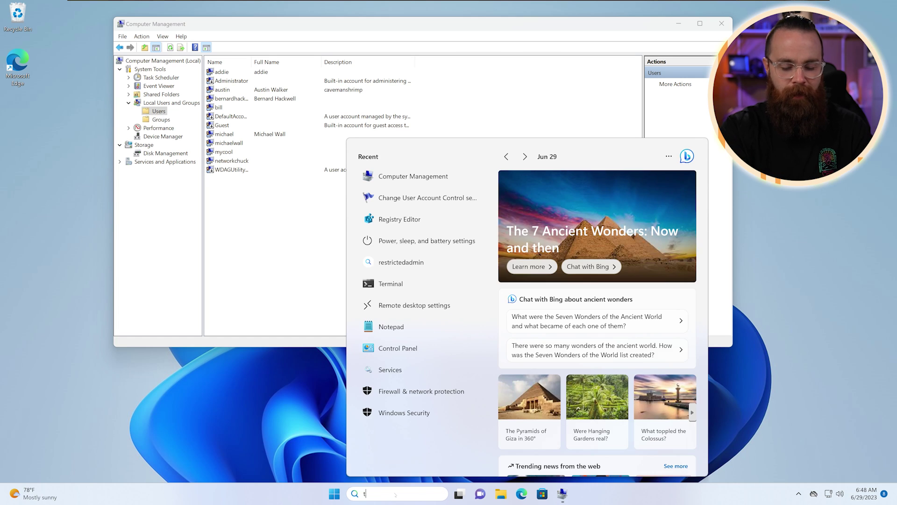
pyautogui.write('temr')
pyautogui.rightClick(413, 206)
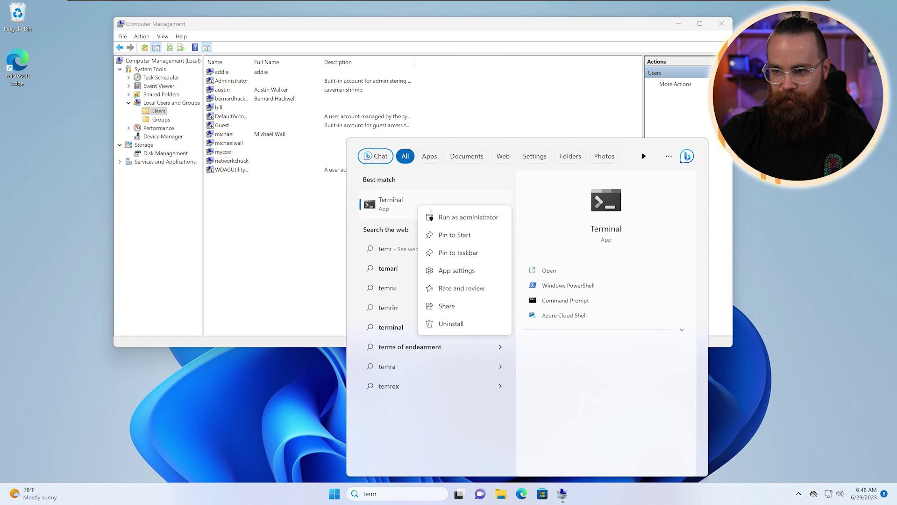
pyautogui.click(437, 215)
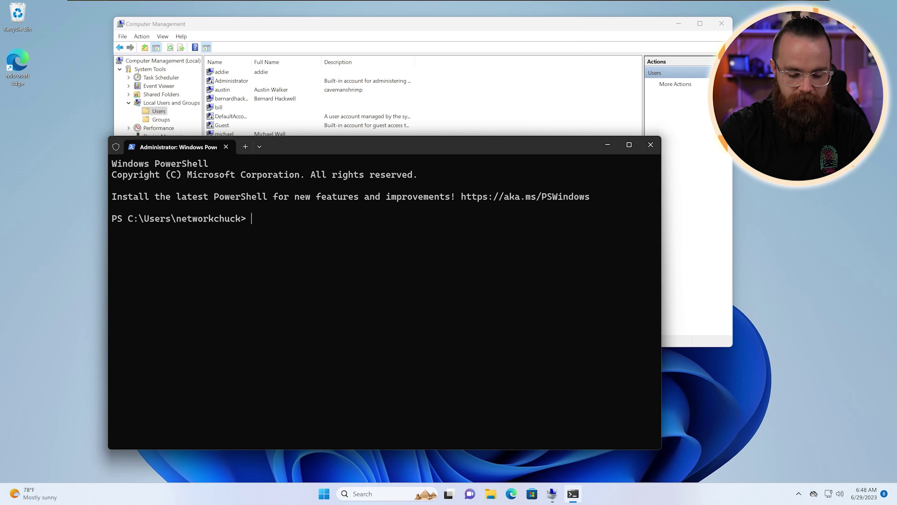
# Run get-localgroupmember for the users and administrators groups.
pyautogui.write('get-localgroupmember')
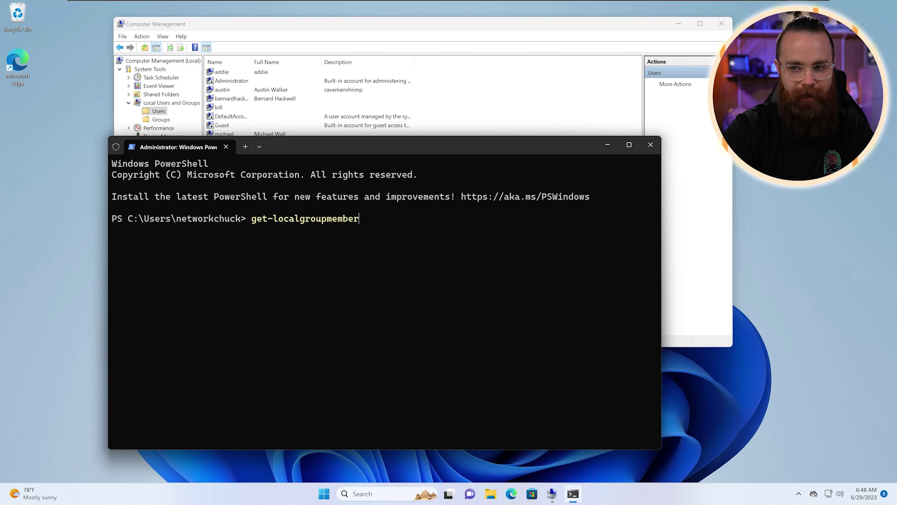
pyautogui.write(' -name')
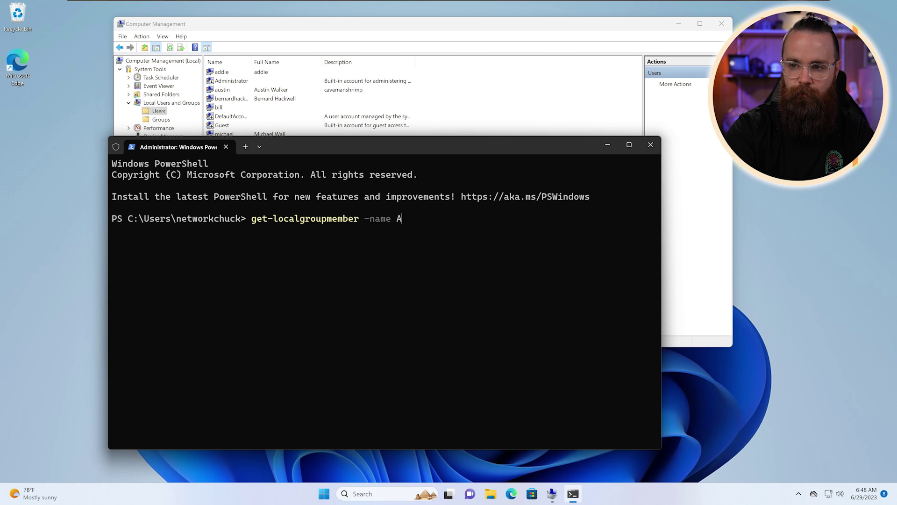
pyautogui.write(' users')
pyautogui.press('Return')
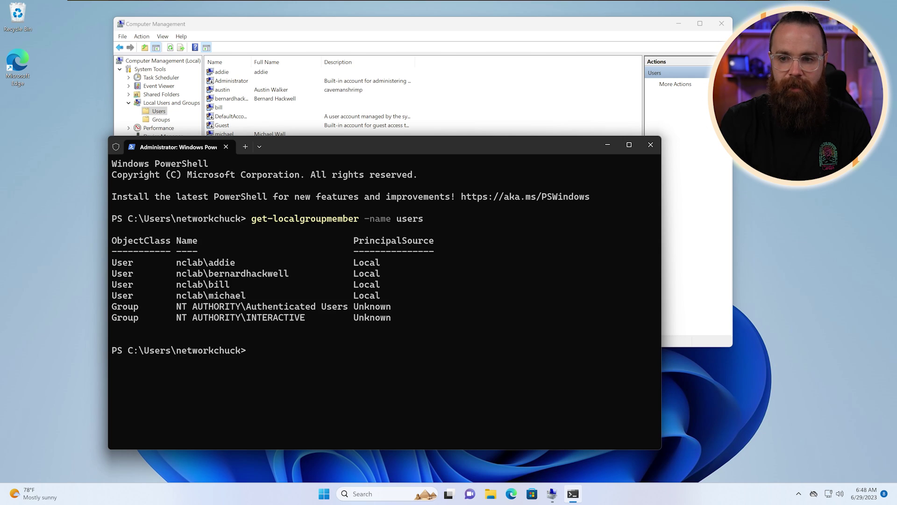
pyautogui.press('Up')
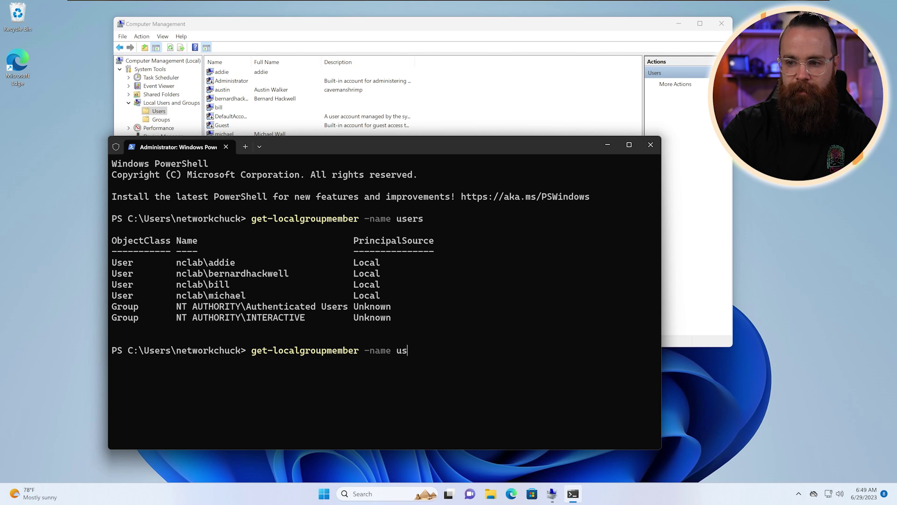
pyautogui.write('administrators')
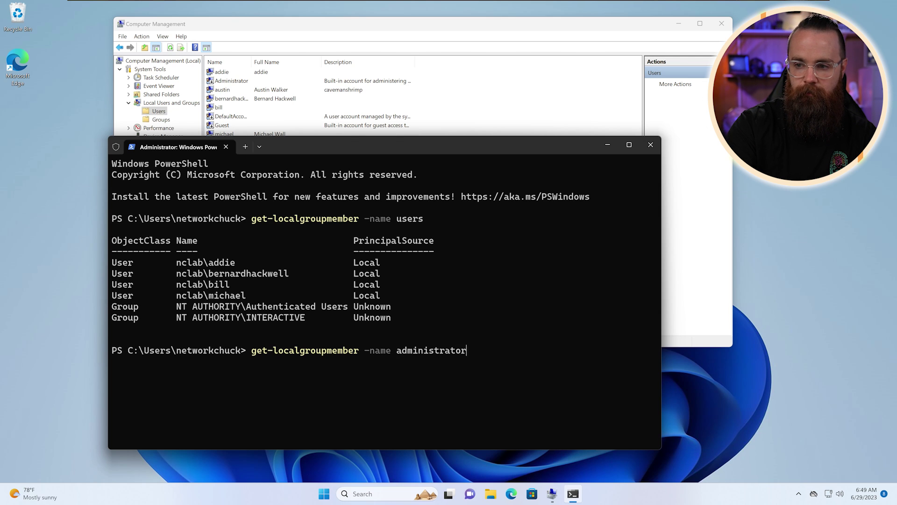
pyautogui.press('Return')
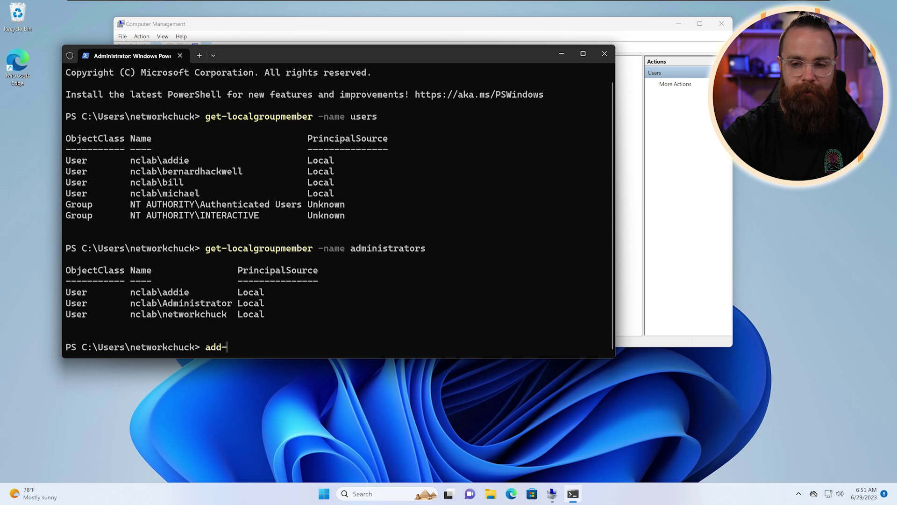
# Run add-localgroupmember -group administrators -member bill, then re-list Administrators to confirm.
pyautogui.write('add-localgroup')
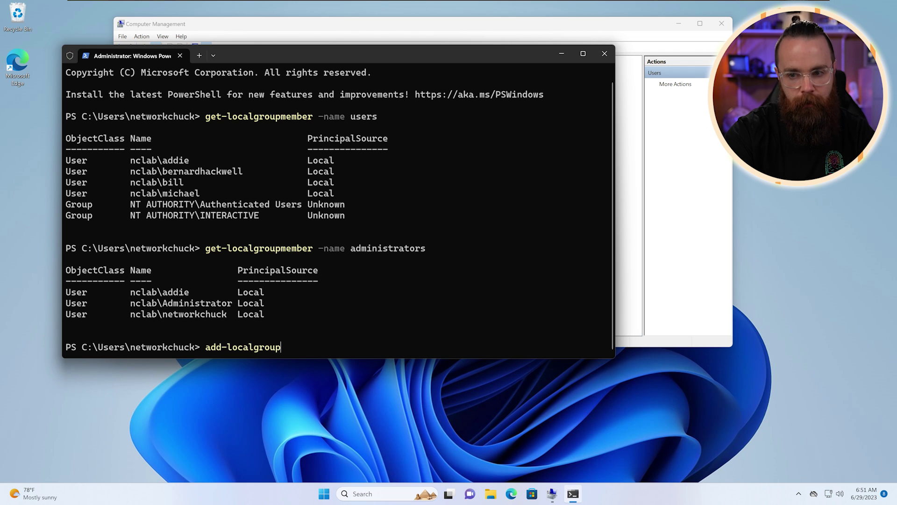
pyautogui.write('member -gropu')
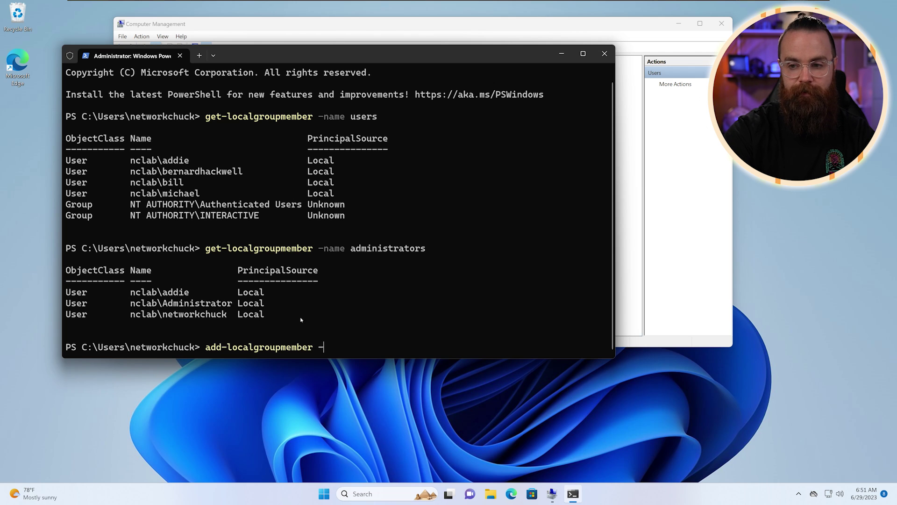
pyautogui.press('BackSpace')
pyautogui.press('BackSpace')
pyautogui.press('BackSpace')
pyautogui.write('up ')
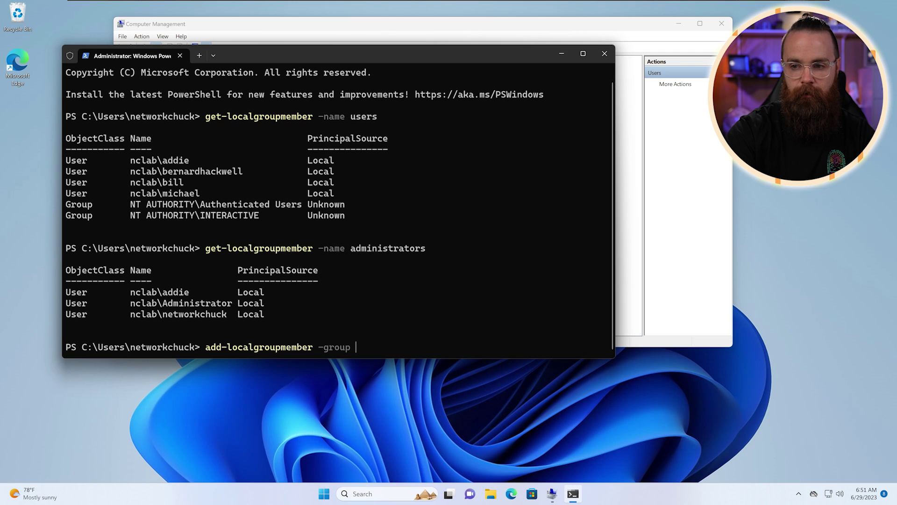
pyautogui.write('administrators')
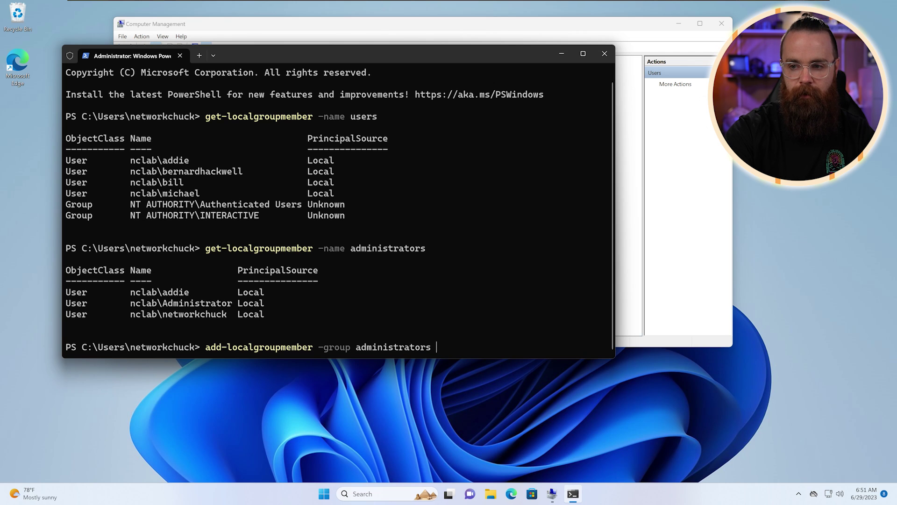
pyautogui.write(' -me')
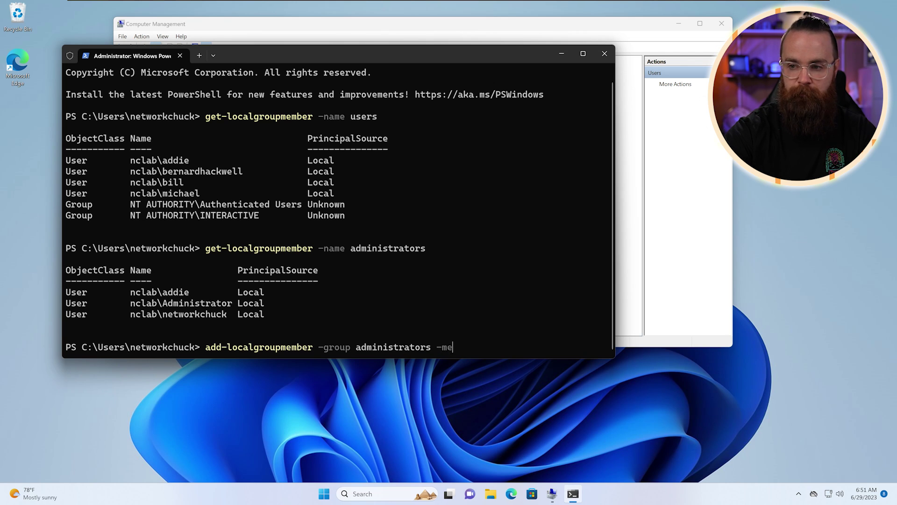
pyautogui.write('mber bill')
pyautogui.press('Return')
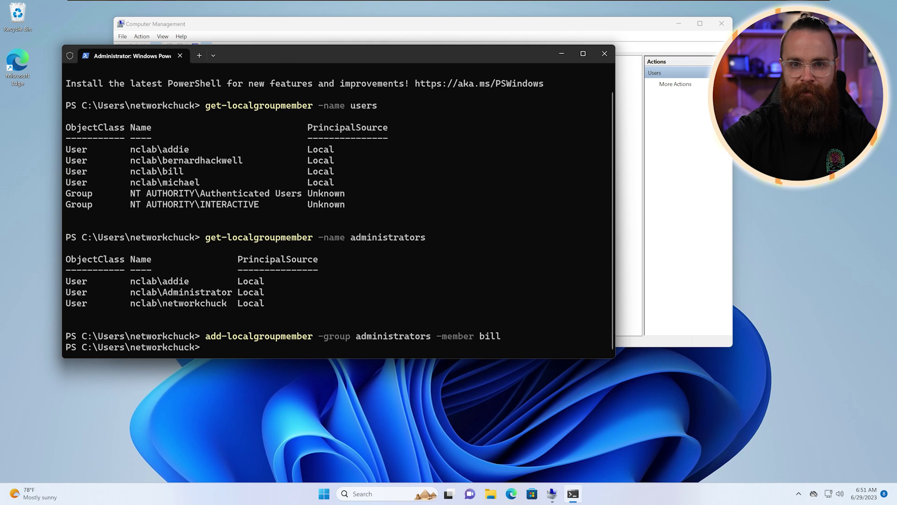
pyautogui.press('Up')
pyautogui.press('Up')
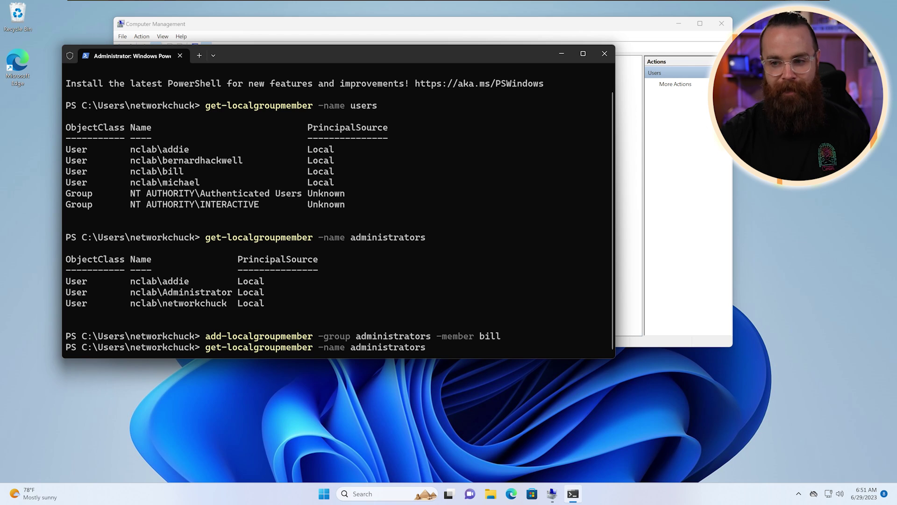
pyautogui.press('Return')
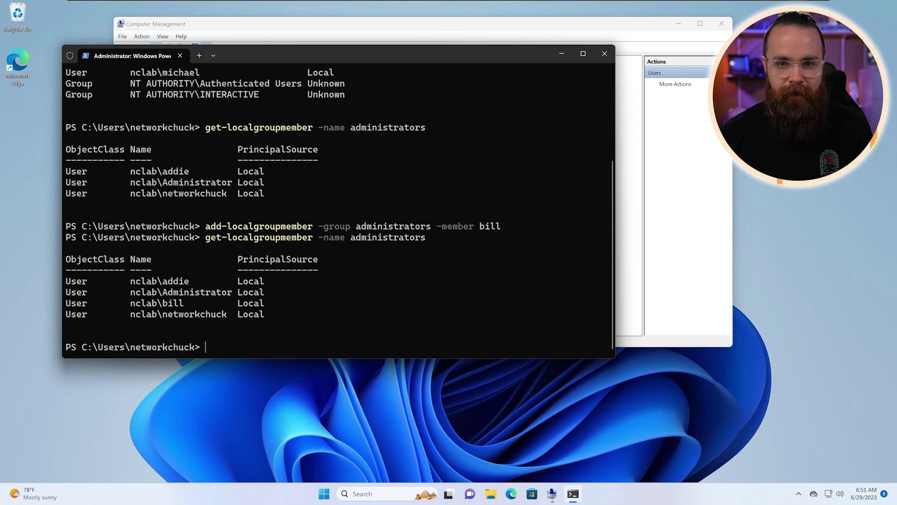
# Open bill's properties in Computer Management, showing membership in Administrators and Users.
pyautogui.click(180, 28)
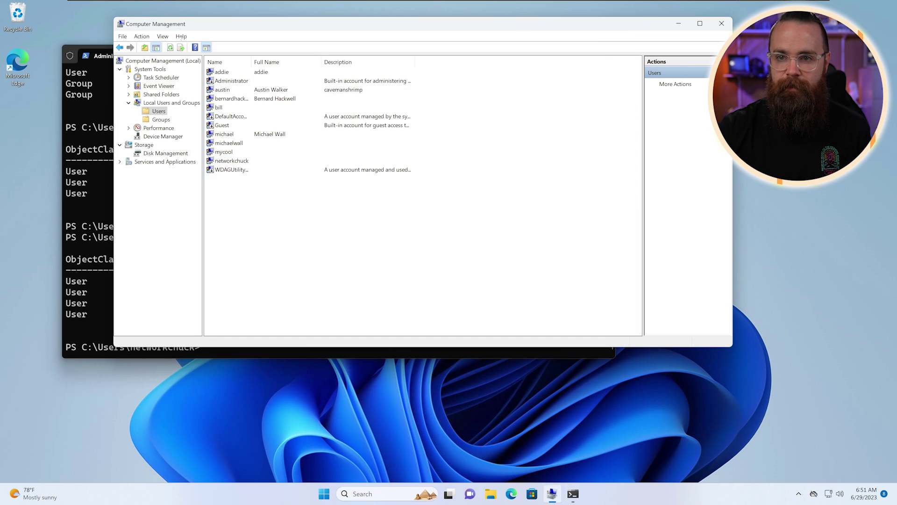
pyautogui.doubleClick(219, 107)
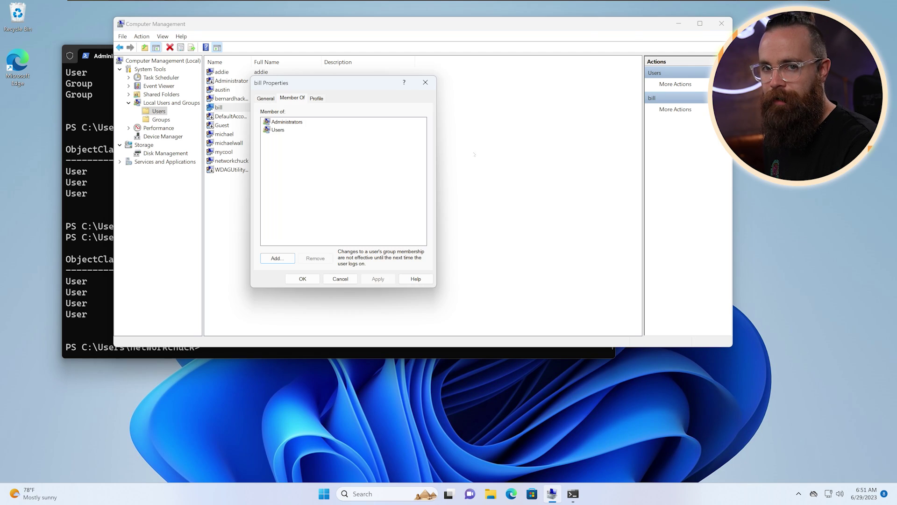